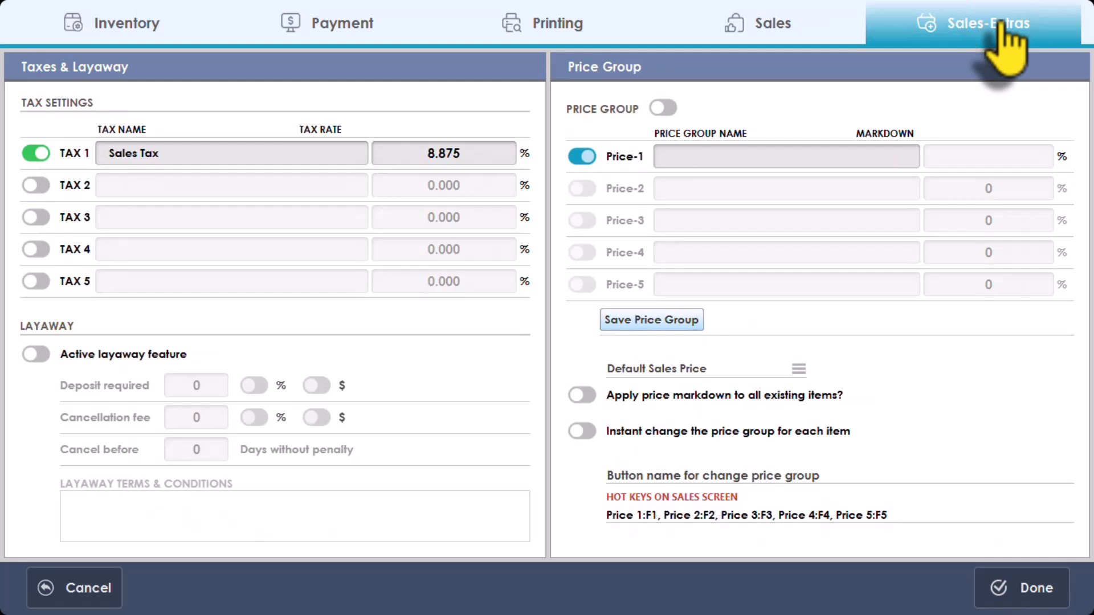
# Switch TAX 1 off and on again and check its Sales Tax name and rate fields
pyautogui.click(35, 153)
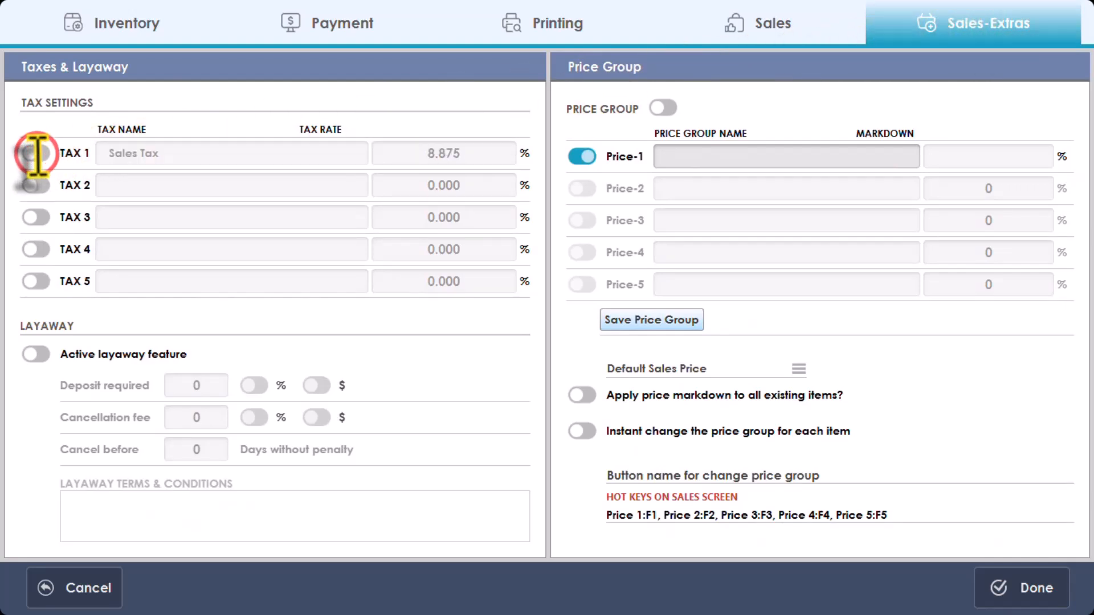
pyautogui.click(35, 153)
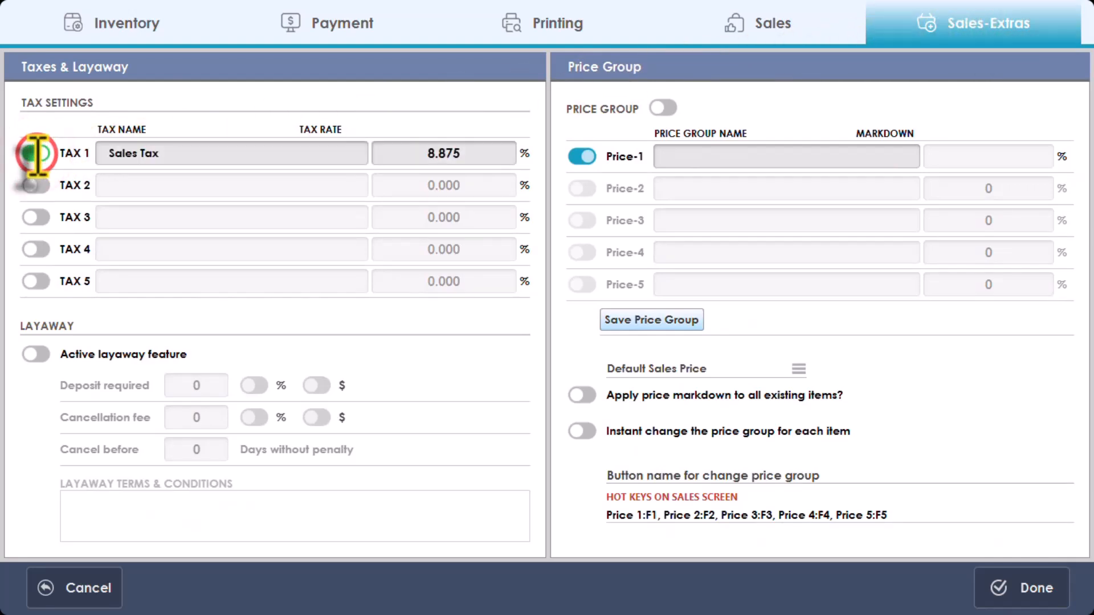
pyautogui.click(194, 153)
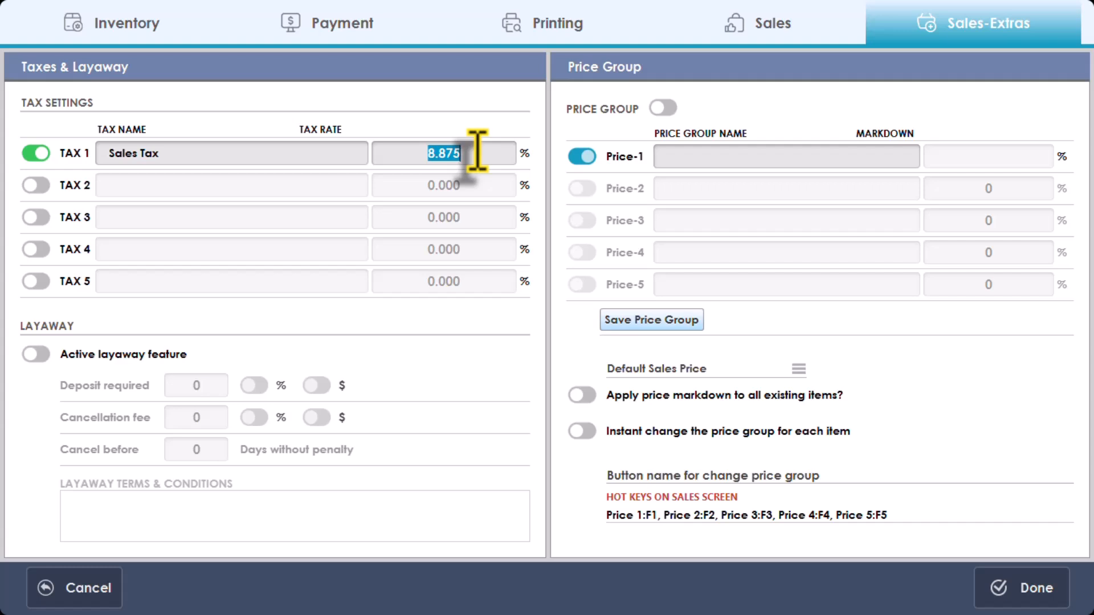
# Enable TAX 2, check its empty name and rate fields, and disable it again
pyautogui.click(50, 183)
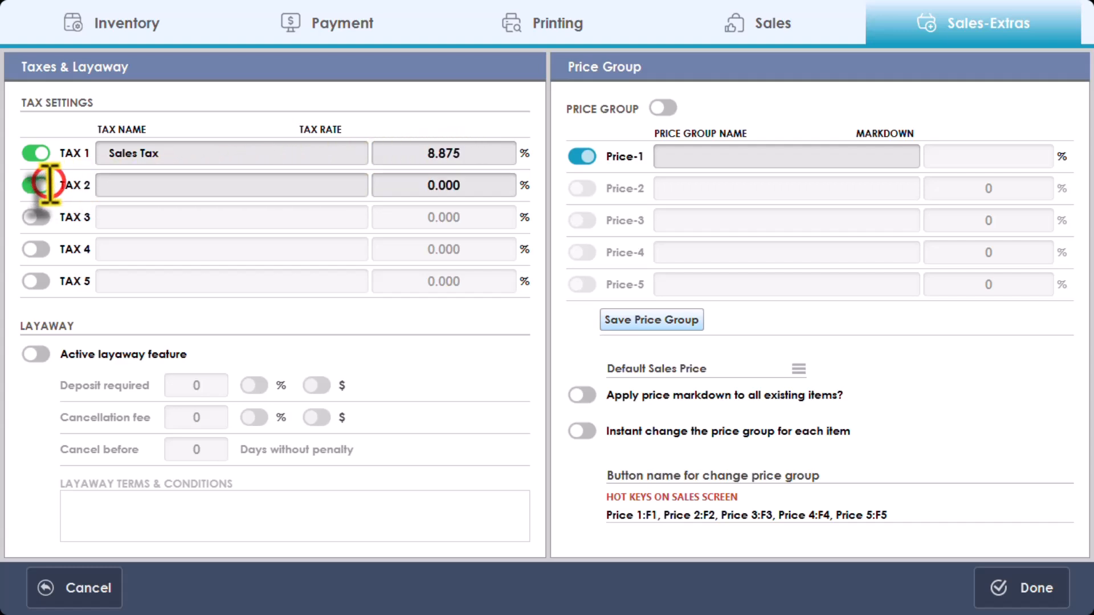
pyautogui.click(115, 185)
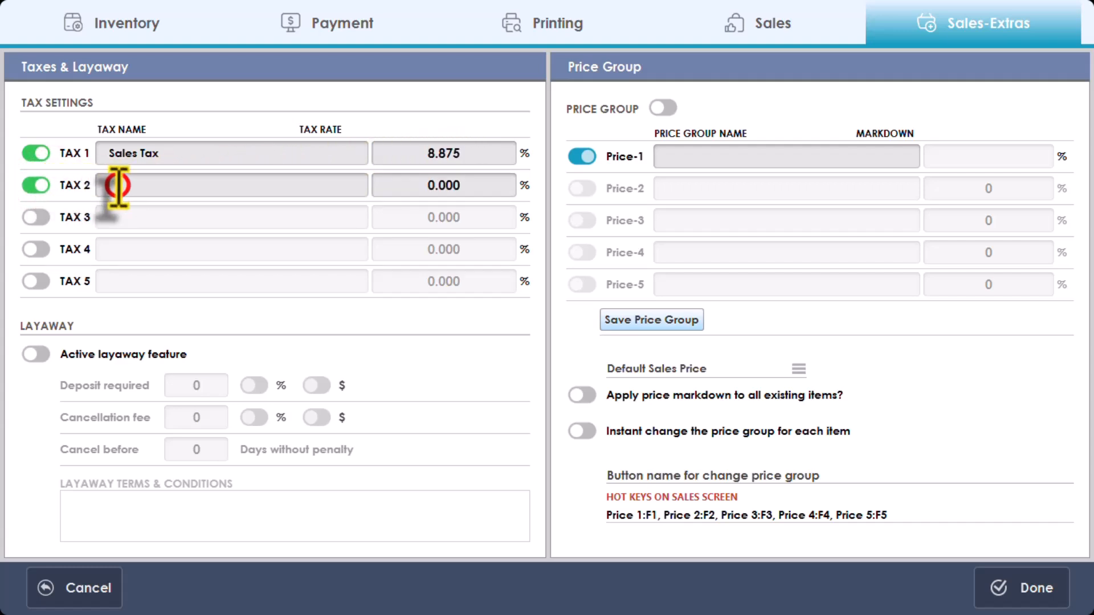
pyautogui.click(474, 186)
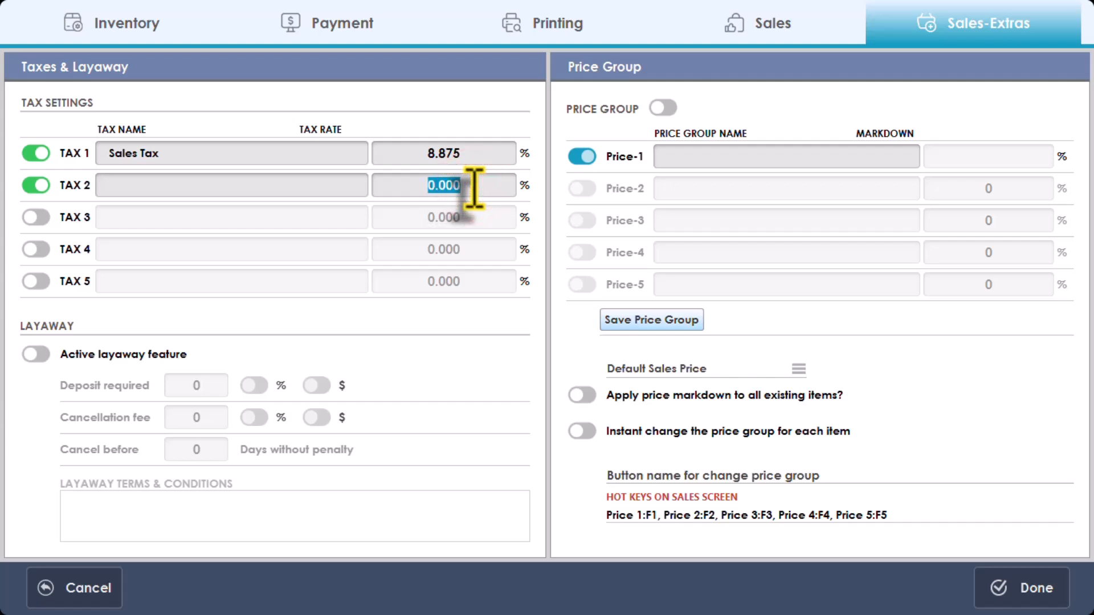
pyautogui.click(46, 194)
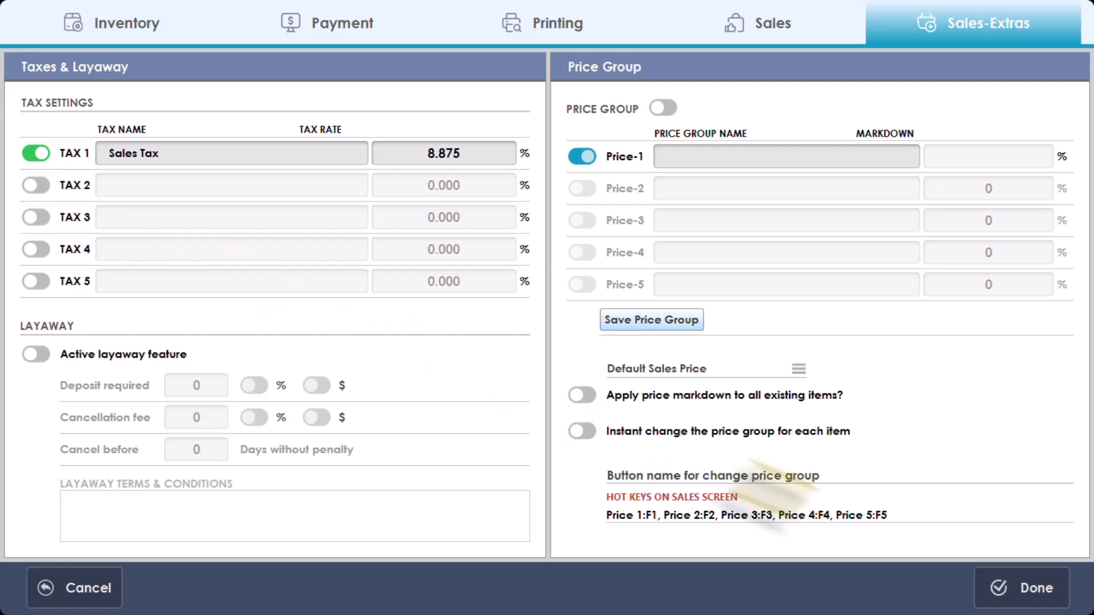
# Finish the tax settings and open the department list from inventory management
pyautogui.click(1017, 588)
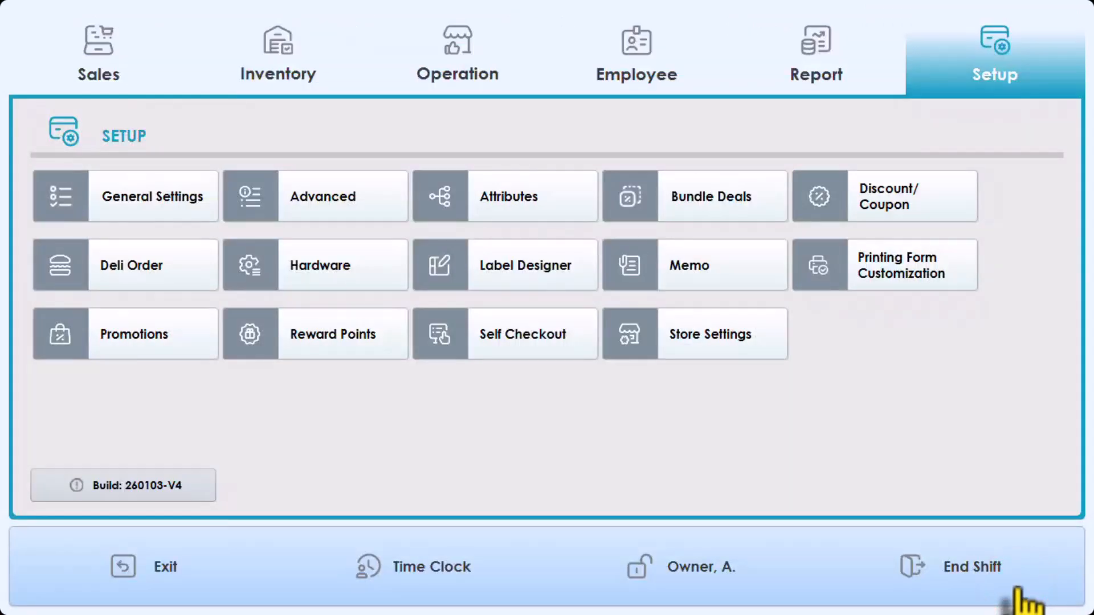
pyautogui.click(274, 73)
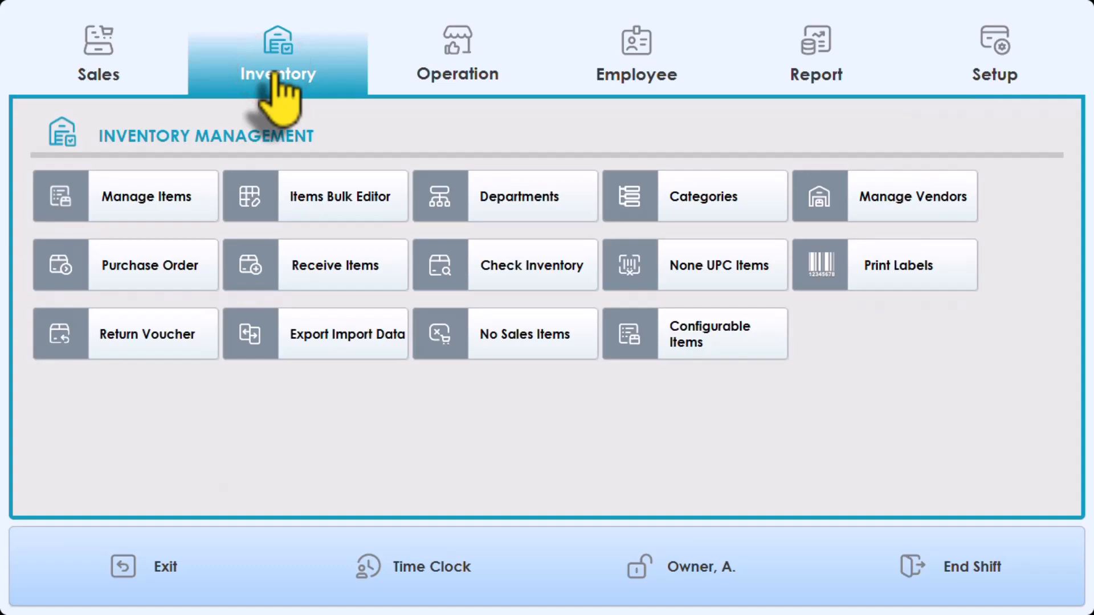
pyautogui.click(543, 209)
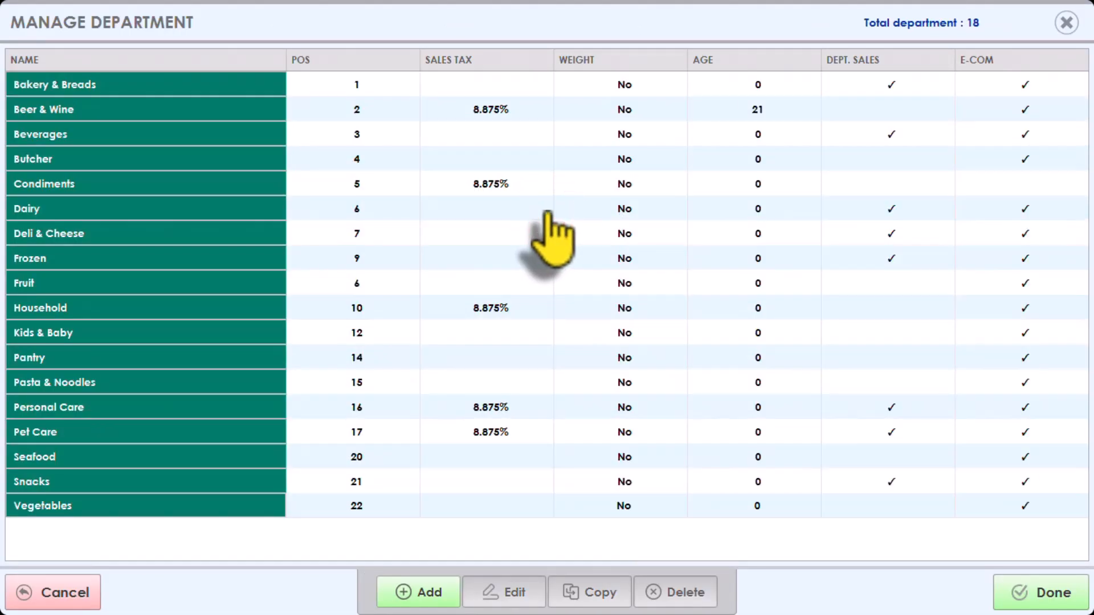
# Open the Beer & Wine department, toggle its Sales Tax (8.875%) off and back on, and confirm the department
pyautogui.click(117, 110)
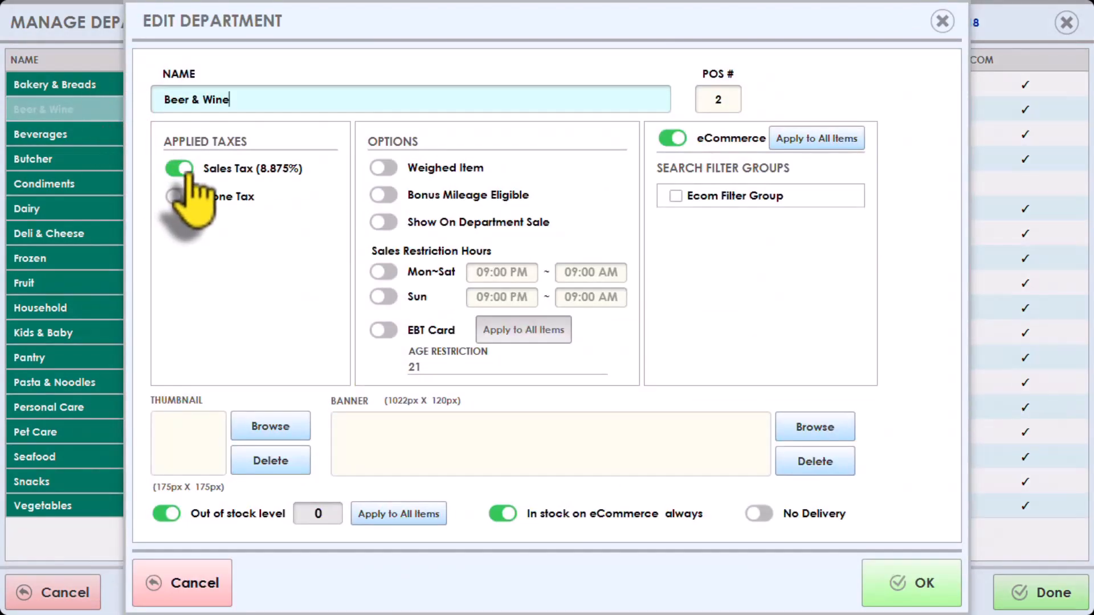
pyautogui.click(187, 170)
pyautogui.click(187, 170)
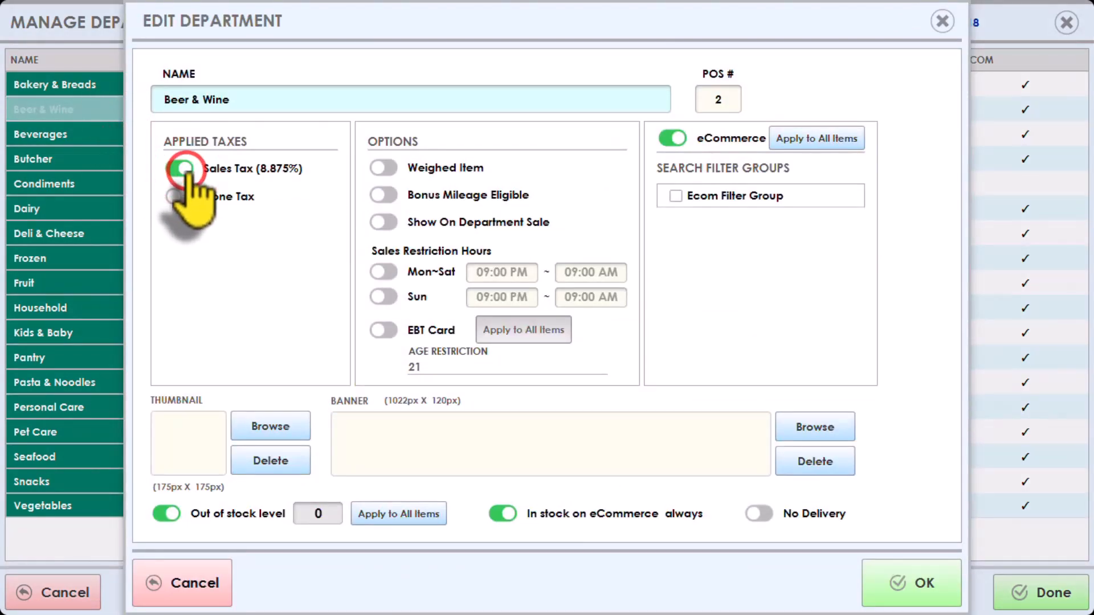
pyautogui.click(187, 171)
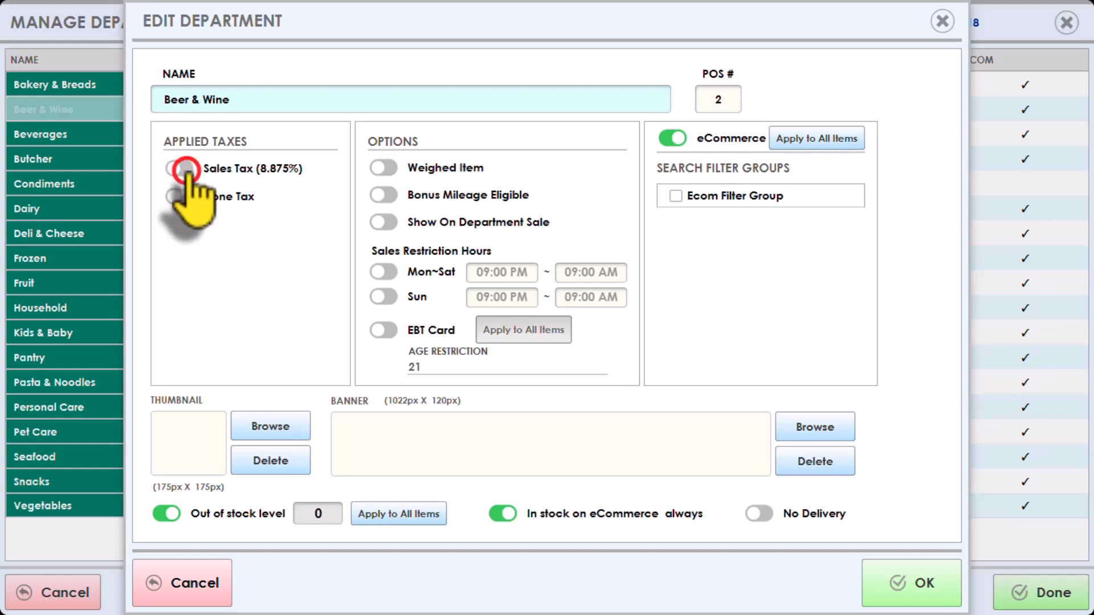
pyautogui.click(187, 171)
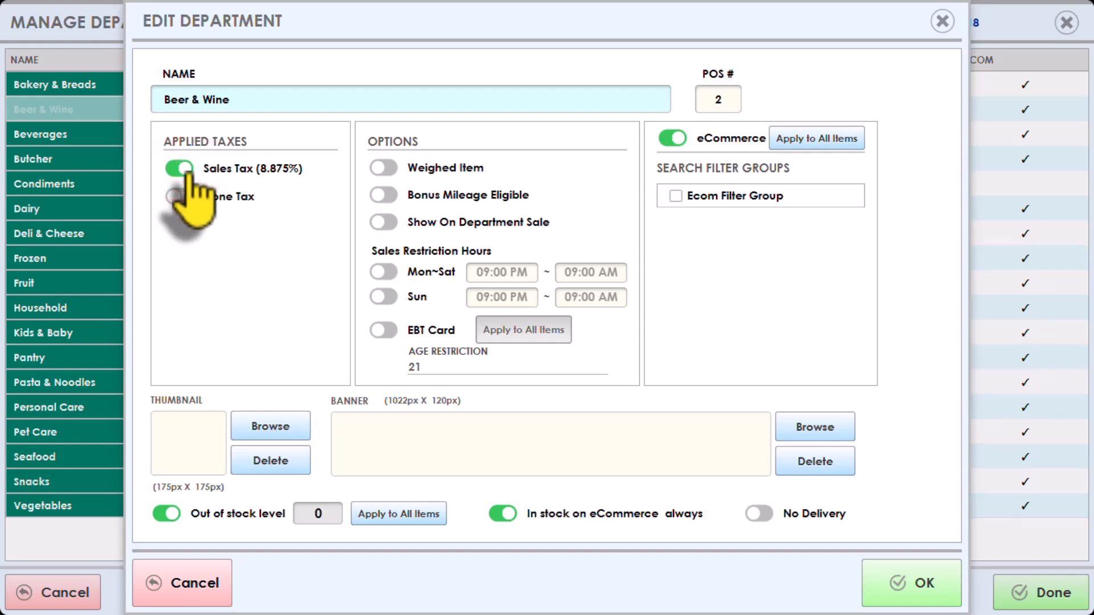
pyautogui.click(904, 584)
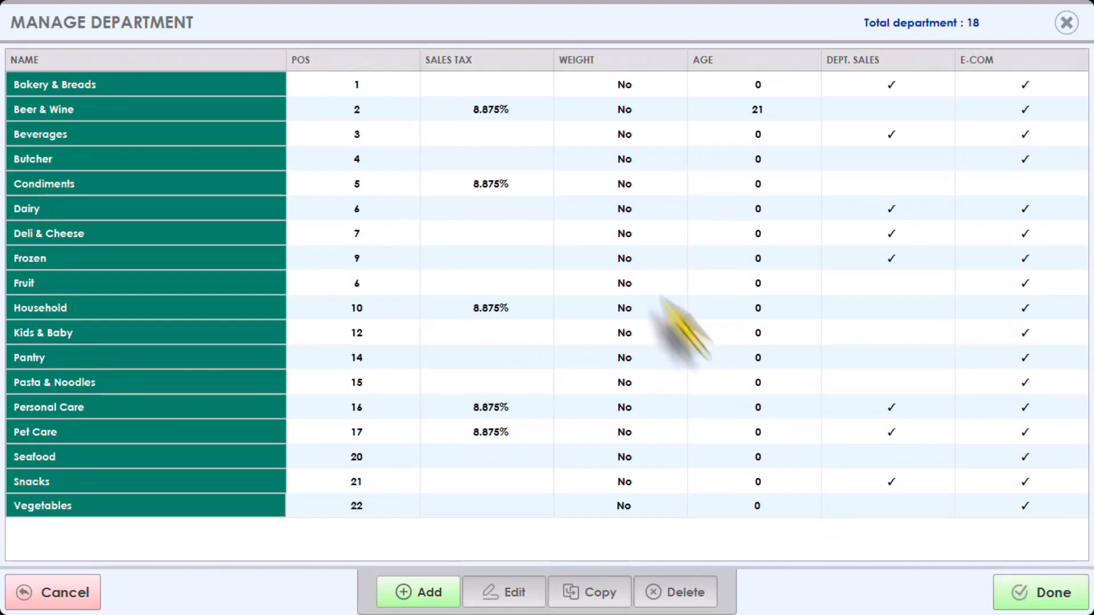
# Review the sales tax of the Beer & Wine, Condiments, Household, Personal Care and Pet Care departments and close the list
pyautogui.click(508, 113)
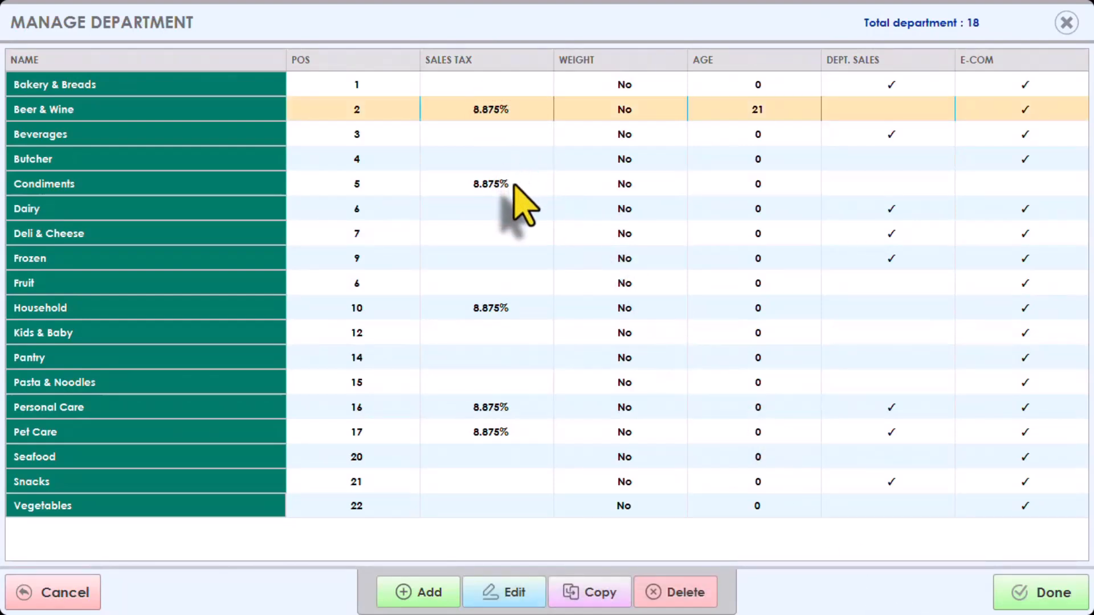
pyautogui.click(513, 183)
pyautogui.click(510, 308)
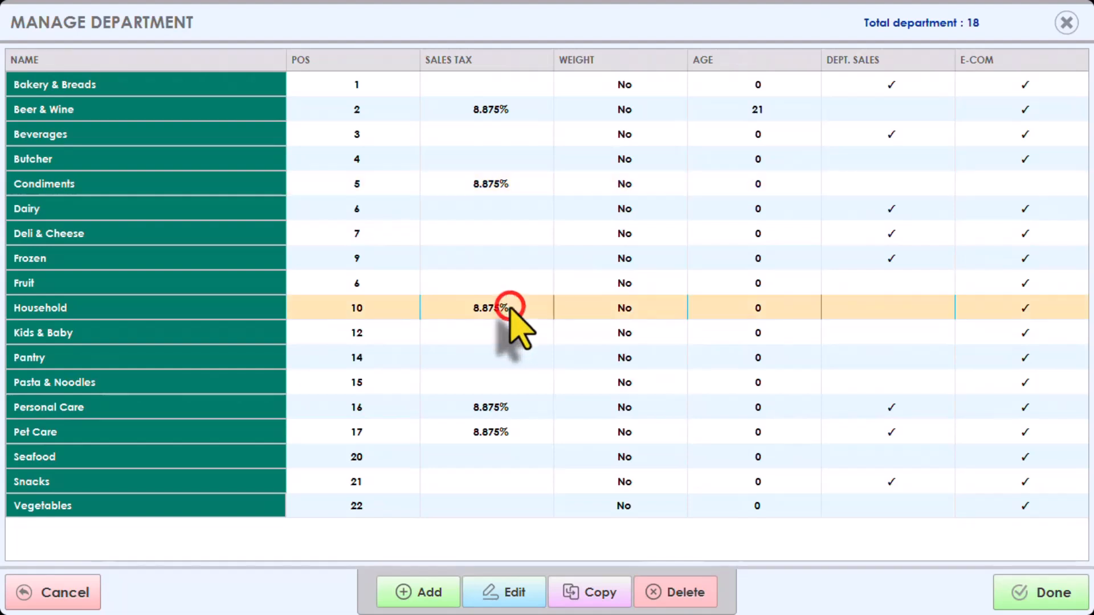
pyautogui.click(512, 409)
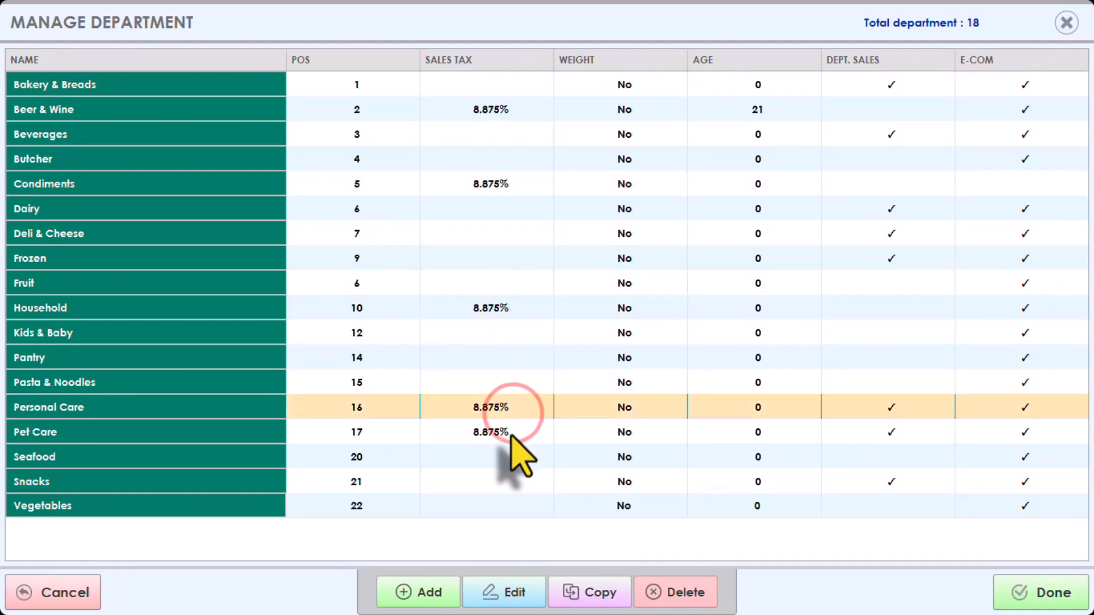
pyautogui.click(509, 434)
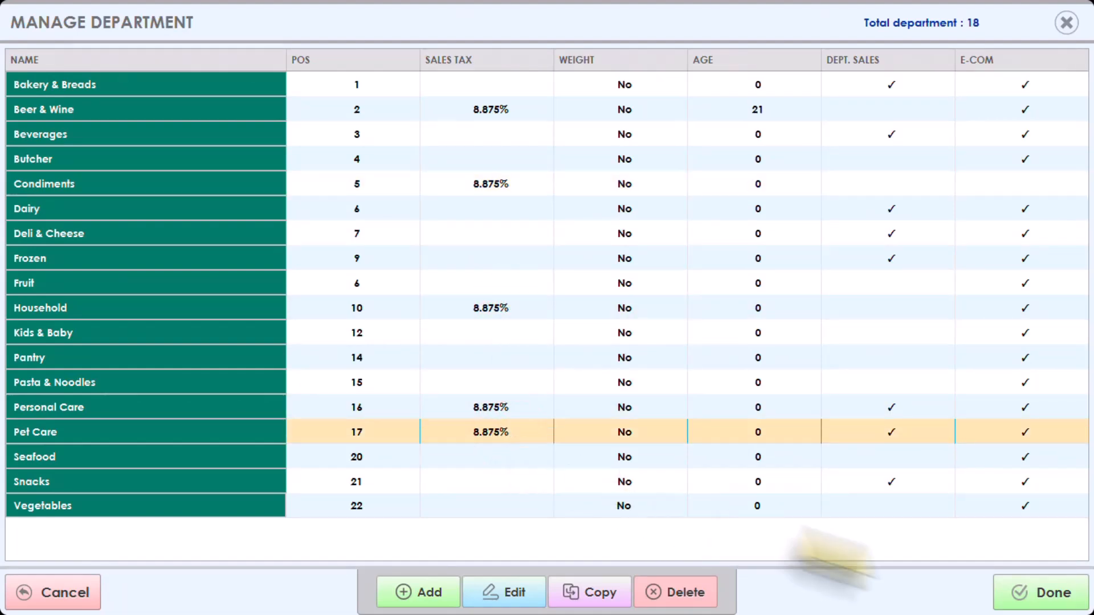
pyautogui.click(1061, 605)
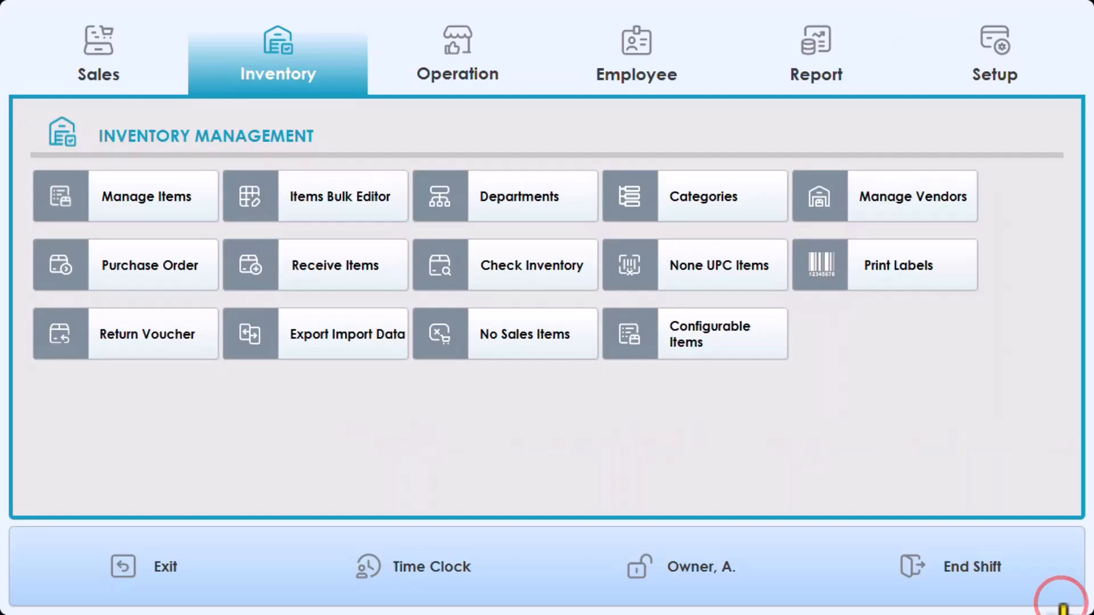
# Filter the managed items by the Beer & Wine department and select RITUAL ZERO PROOF 25.4floz WHISKEY ALTERNATIVE
pyautogui.click(155, 191)
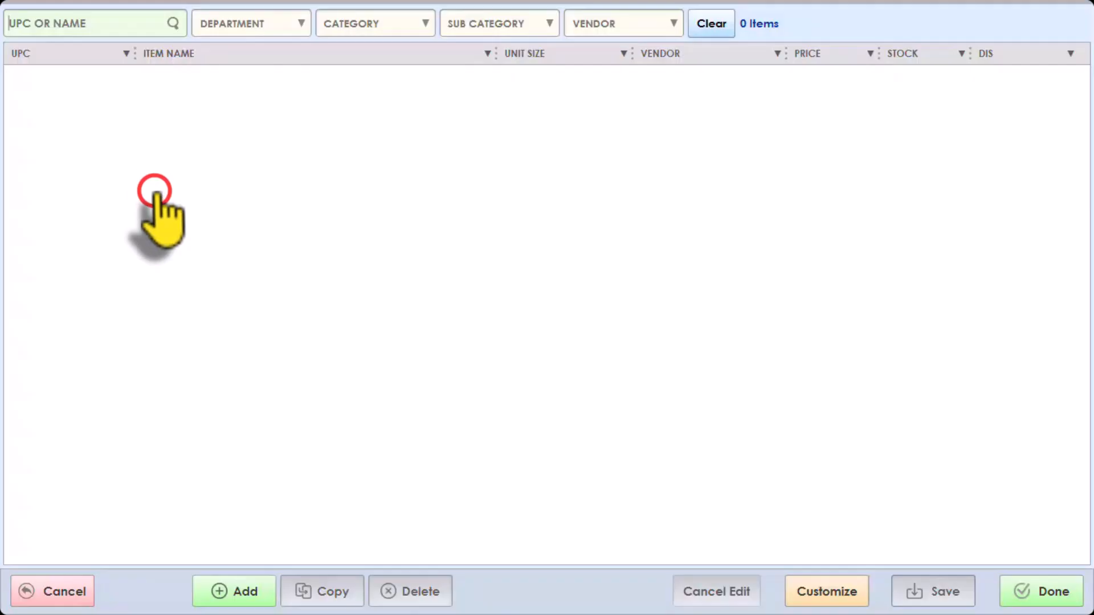
pyautogui.click(290, 25)
pyautogui.click(260, 75)
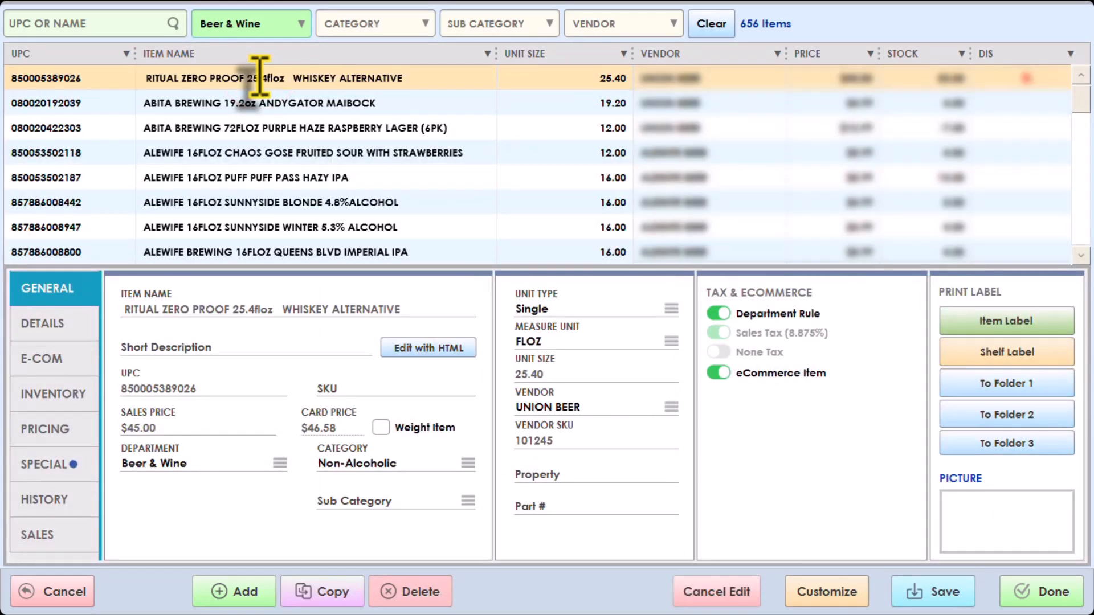
pyautogui.click(416, 98)
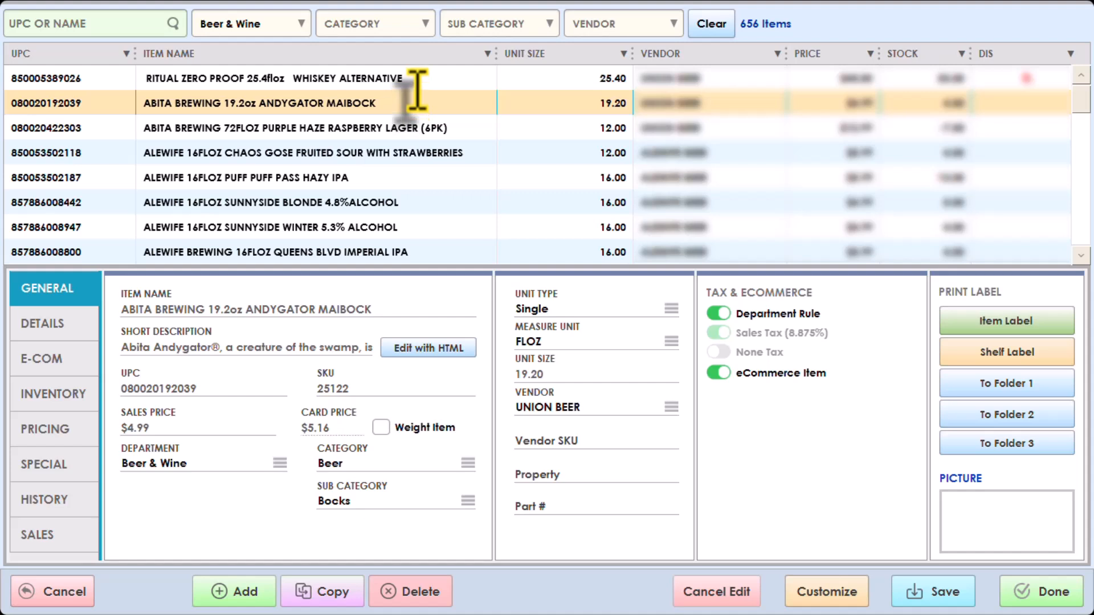
pyautogui.click(416, 80)
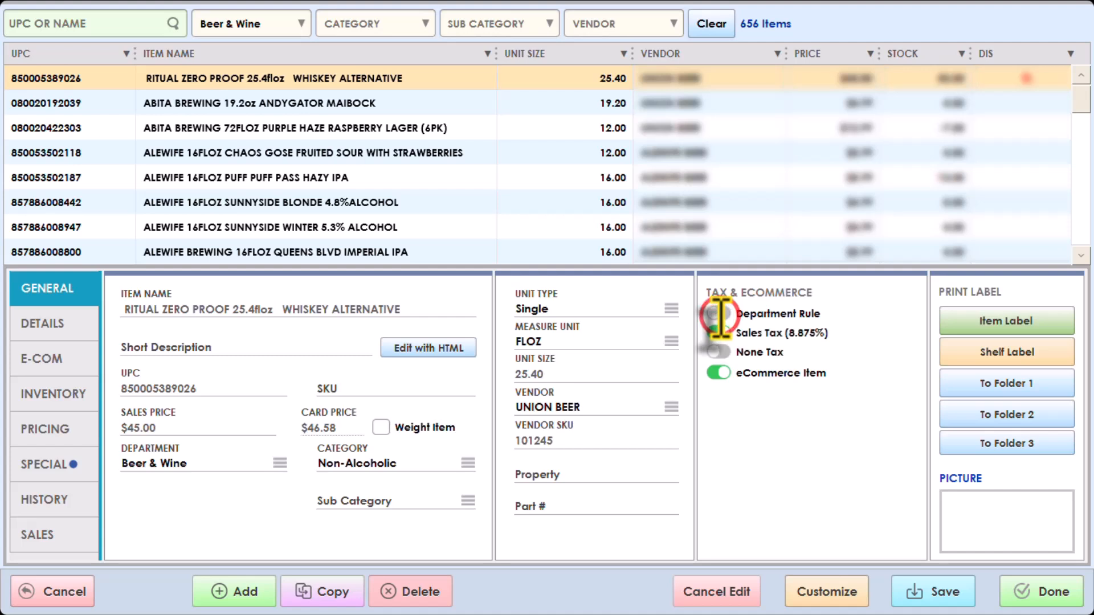
# Override the whiskey alternative's Department Rule to toggle its Sales Tax (8.875%), restore the rule, and close the item list
pyautogui.click(718, 314)
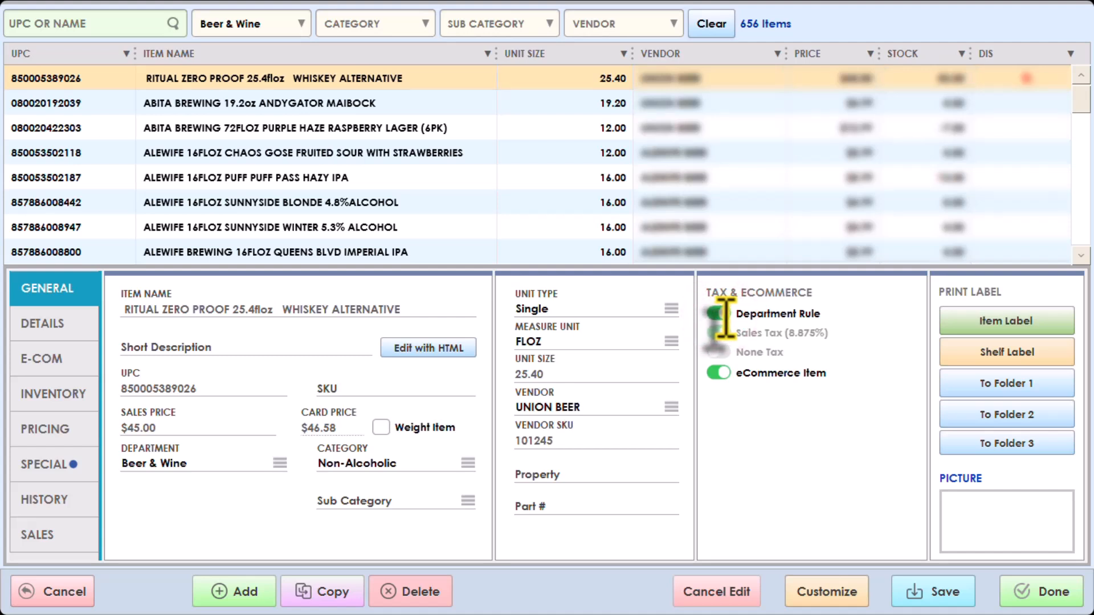
pyautogui.click(727, 316)
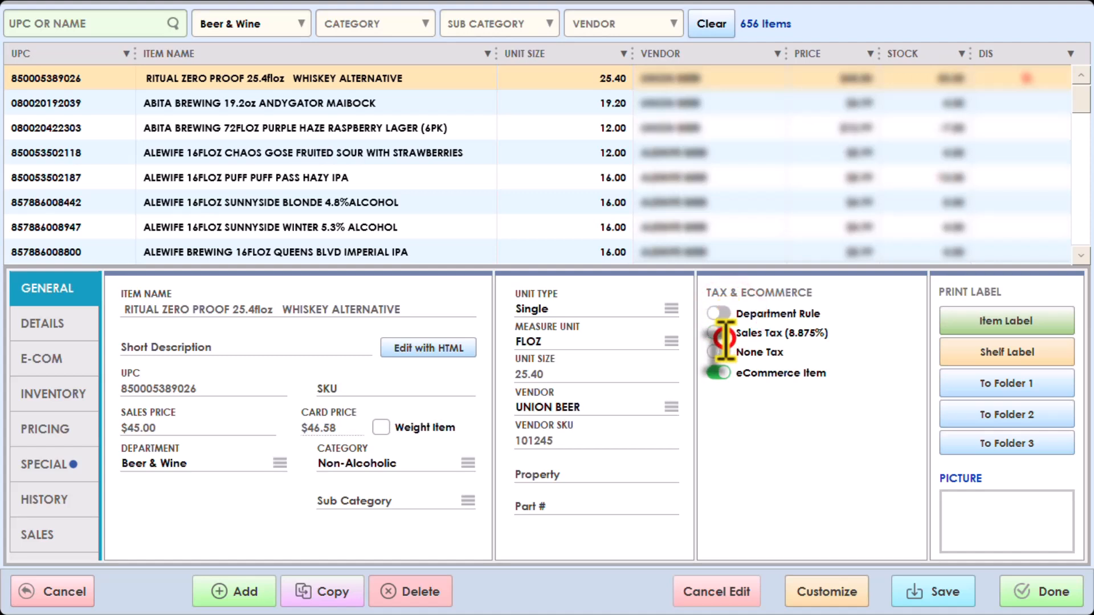
pyautogui.click(724, 335)
pyautogui.click(724, 336)
pyautogui.click(726, 314)
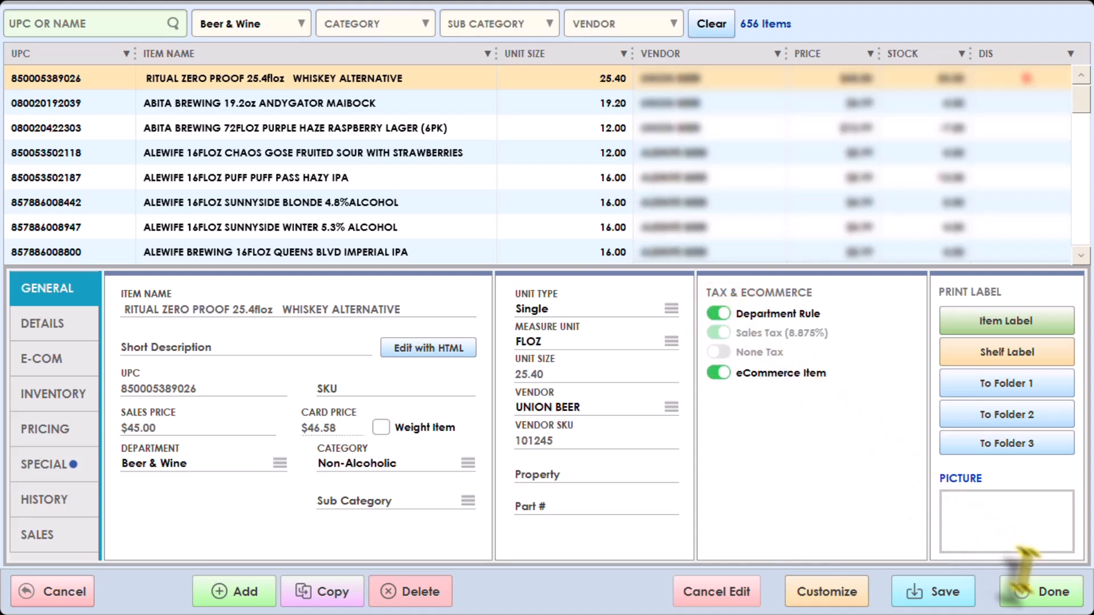
pyautogui.click(1054, 595)
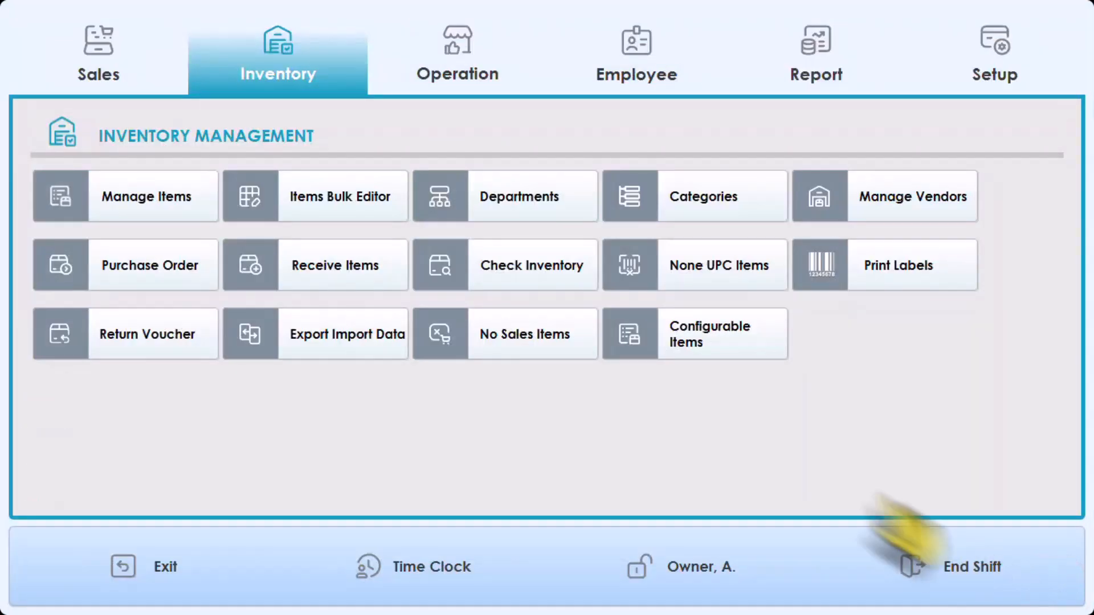
# Go to the sales screen and reopen the $115.04 transaction from the held transactions
pyautogui.click(97, 60)
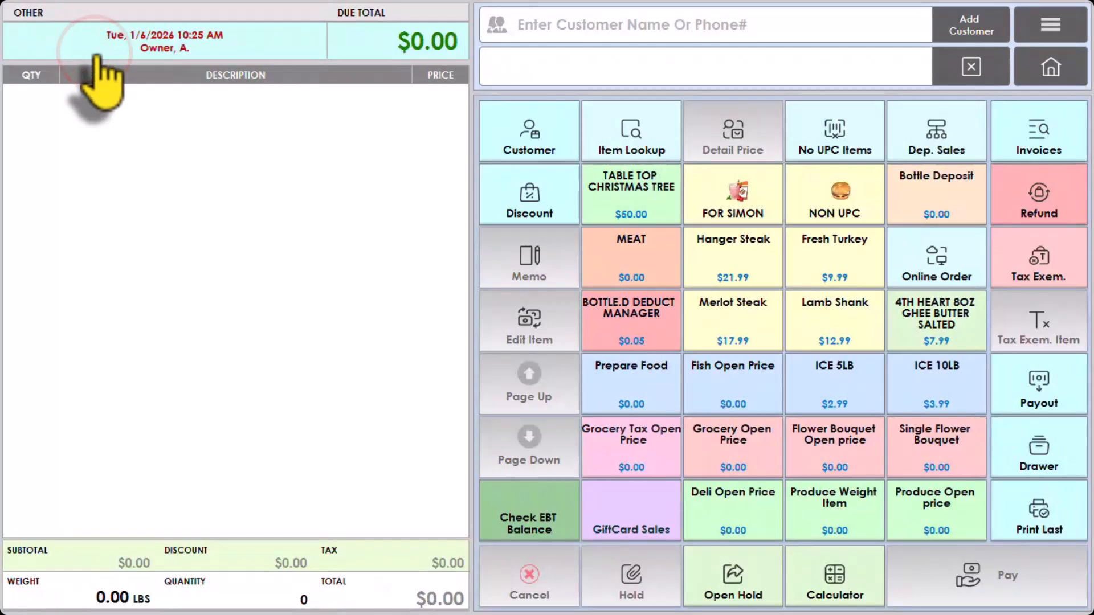
pyautogui.click(725, 584)
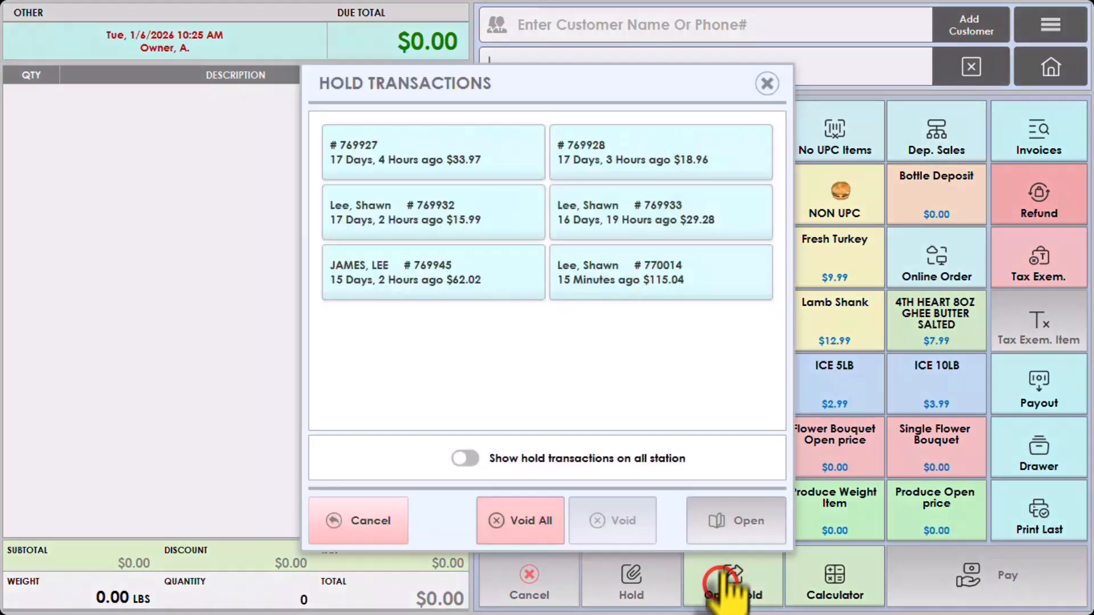
pyautogui.click(724, 279)
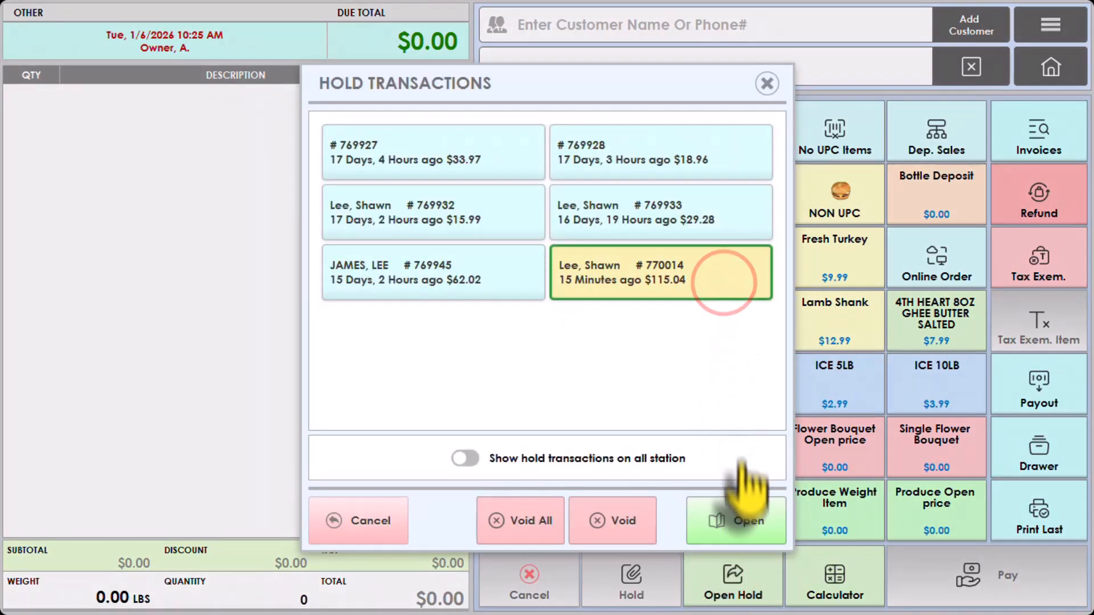
pyautogui.click(742, 516)
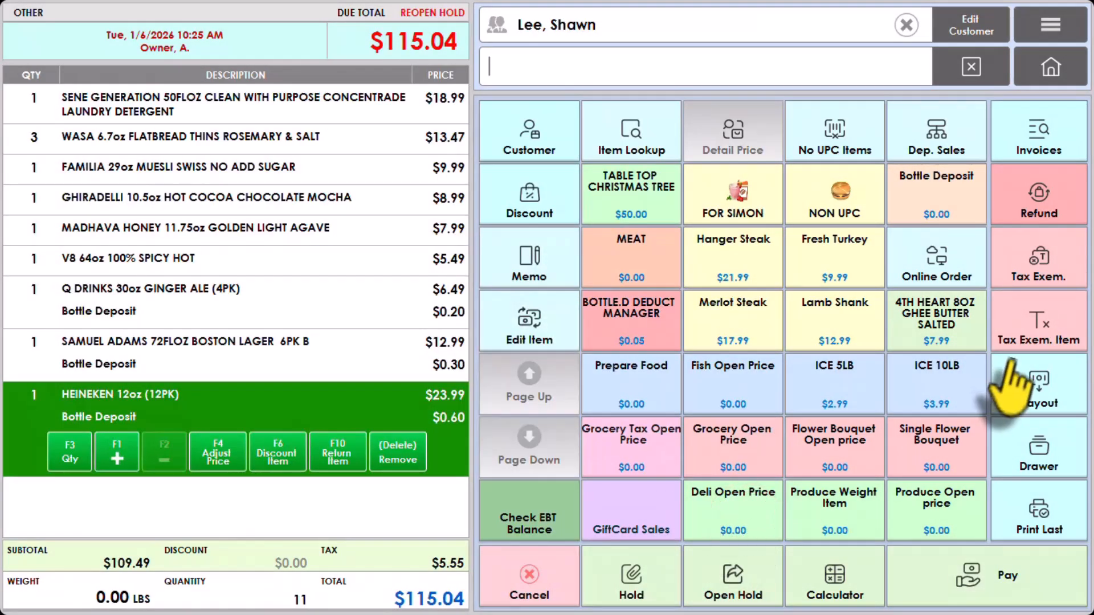
# Apply tax exemption to the whole sale, check the tax amount, and remove the exemption again
pyautogui.click(1039, 277)
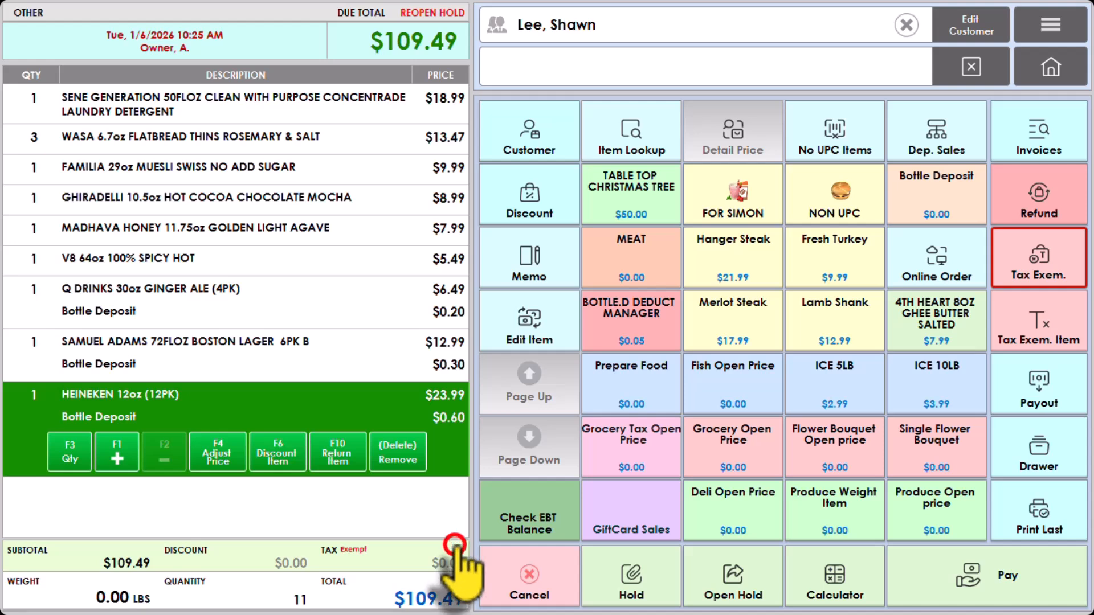
pyautogui.click(354, 551)
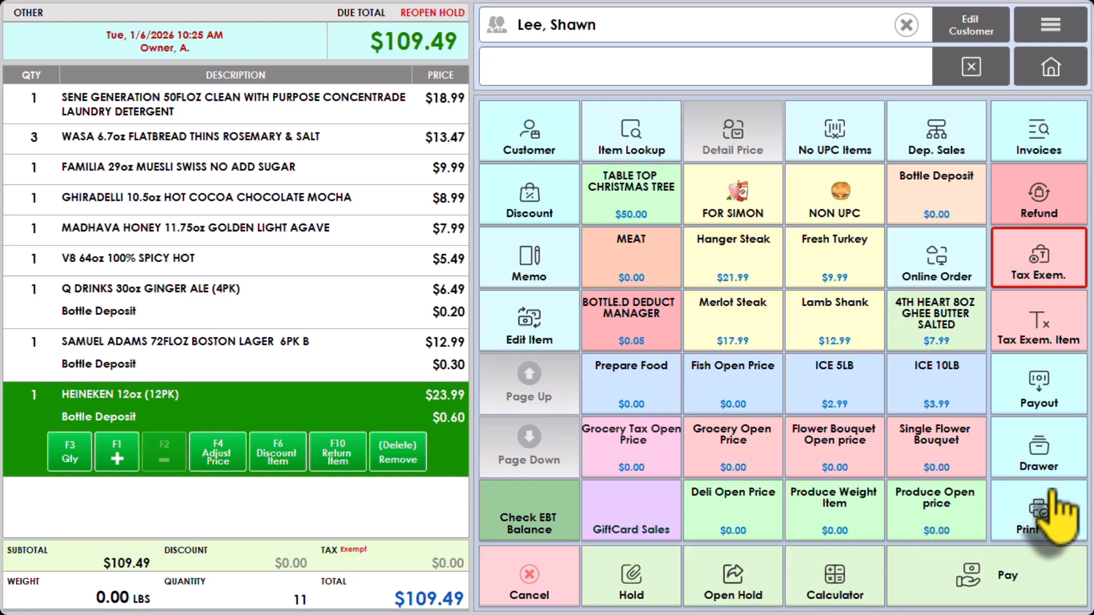
pyautogui.click(1051, 259)
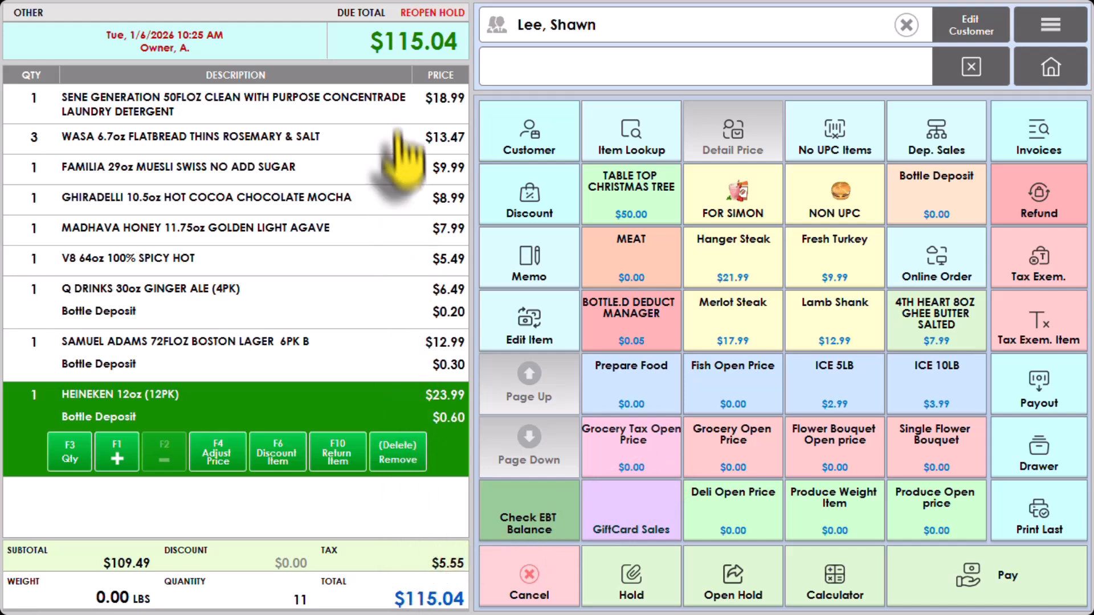
# Apply tax exemption to only the SAMUEL ADAMS 72FLOZ BOSTON LAGER 6PK B line, and remove the item exemption again
pyautogui.click(385, 356)
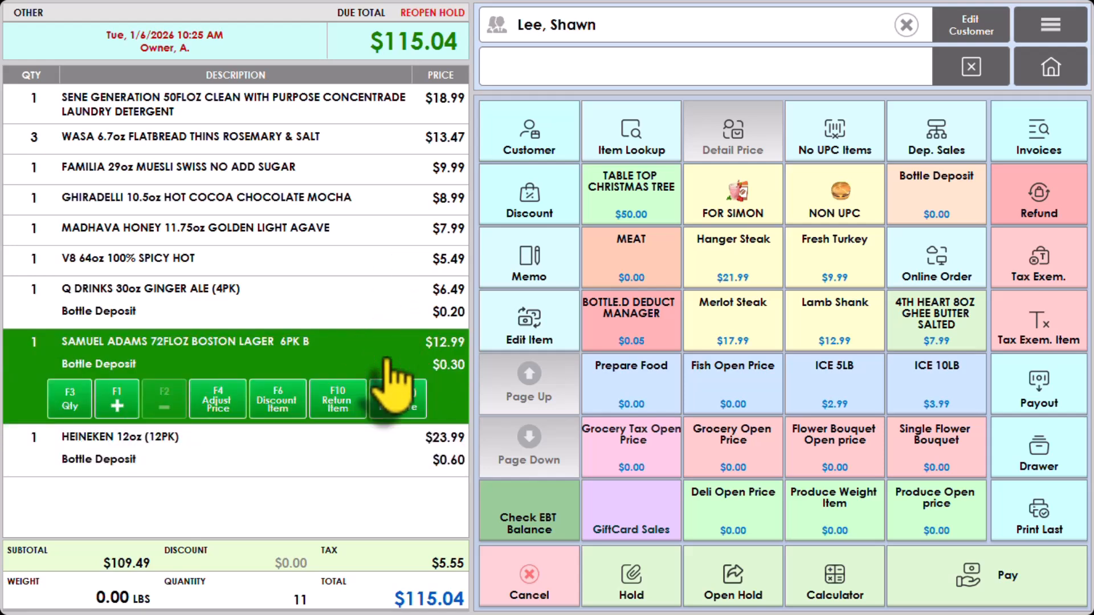
pyautogui.click(1053, 329)
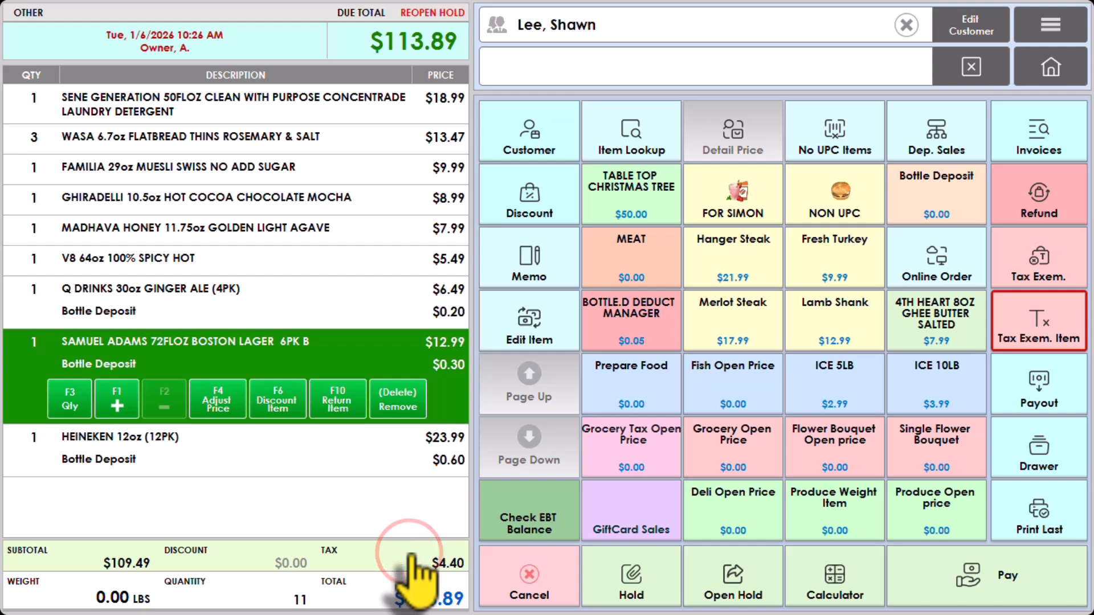
pyautogui.click(1033, 337)
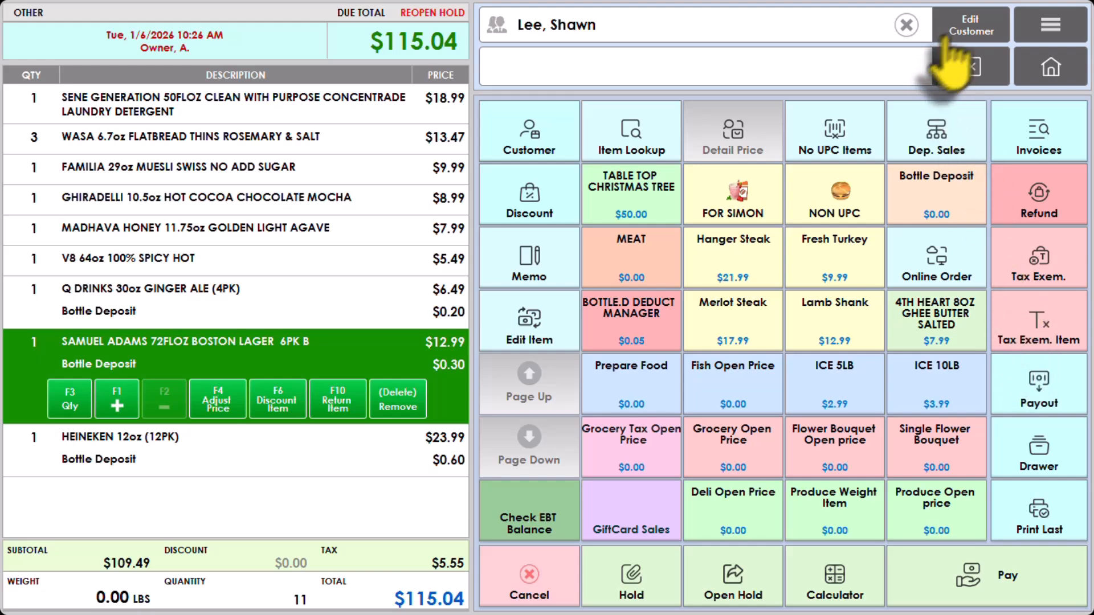
# Open the sale customer's record for editing and change the Tax Setting to None
pyautogui.click(963, 20)
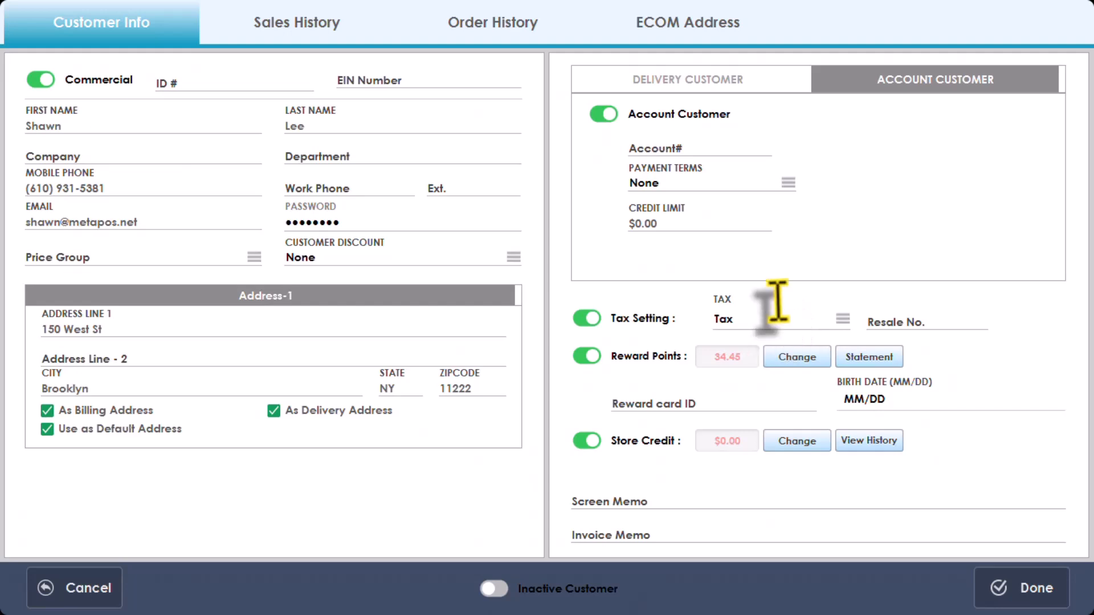
pyautogui.click(590, 318)
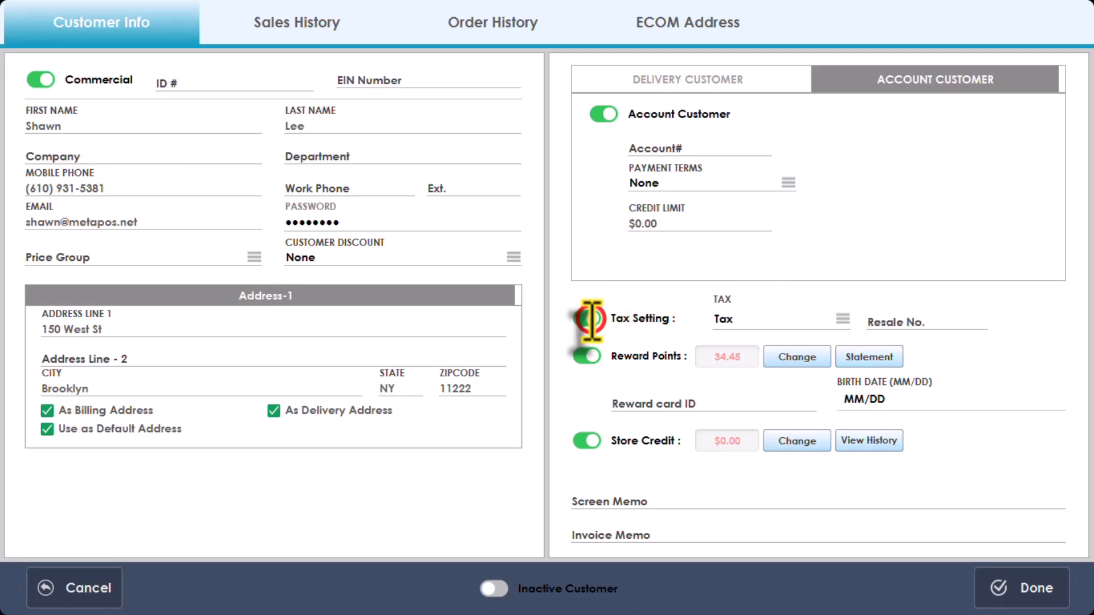
pyautogui.click(589, 318)
pyautogui.click(795, 322)
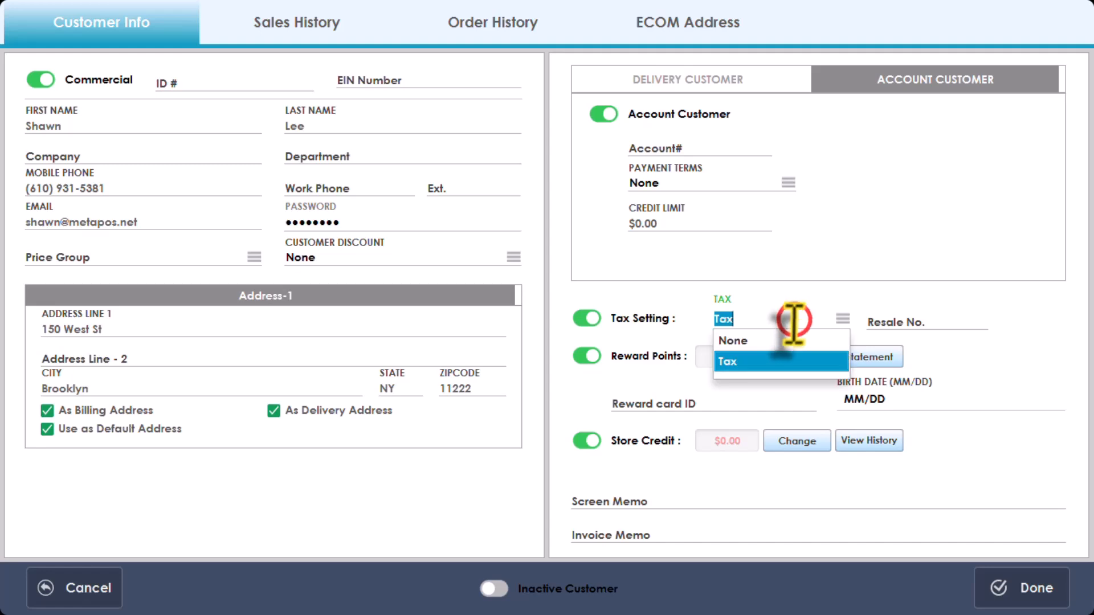
pyautogui.click(776, 344)
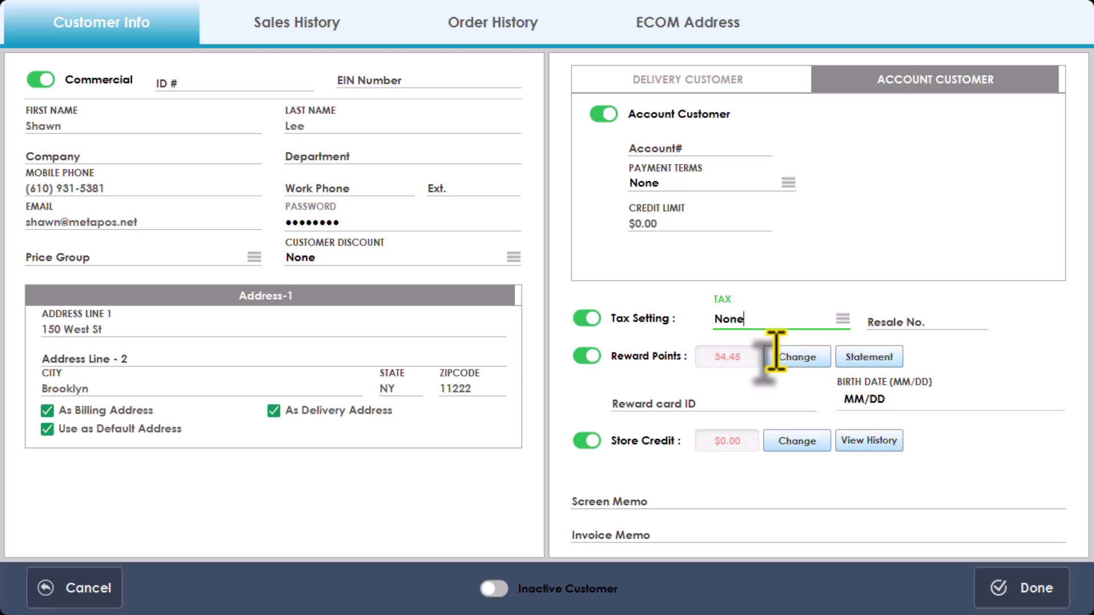
# Switch the customer's Tax Setting back to Tax
pyautogui.click(777, 322)
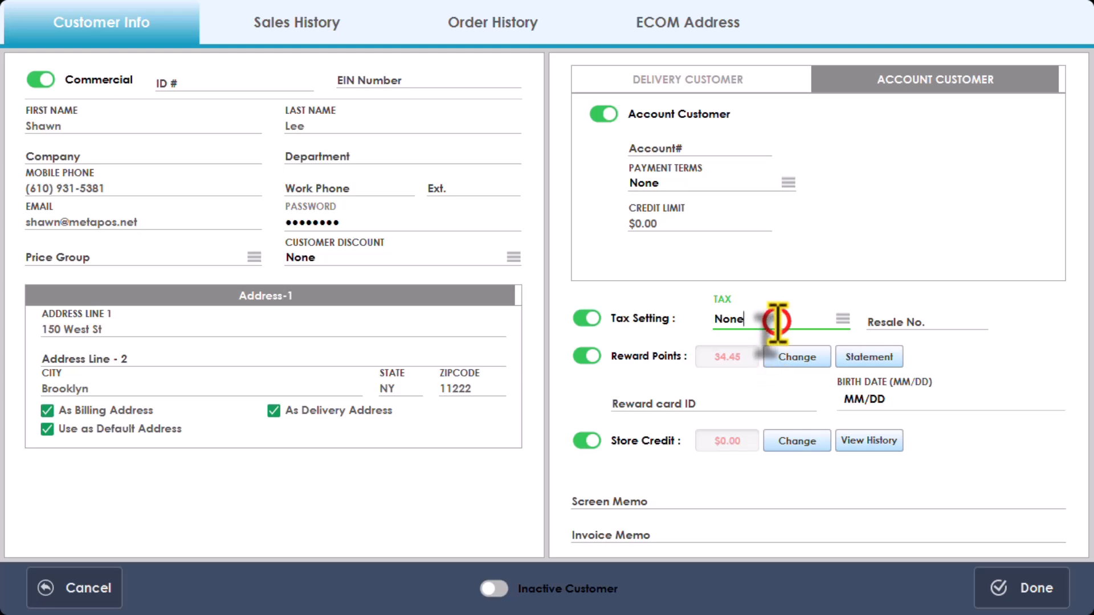
pyautogui.click(847, 321)
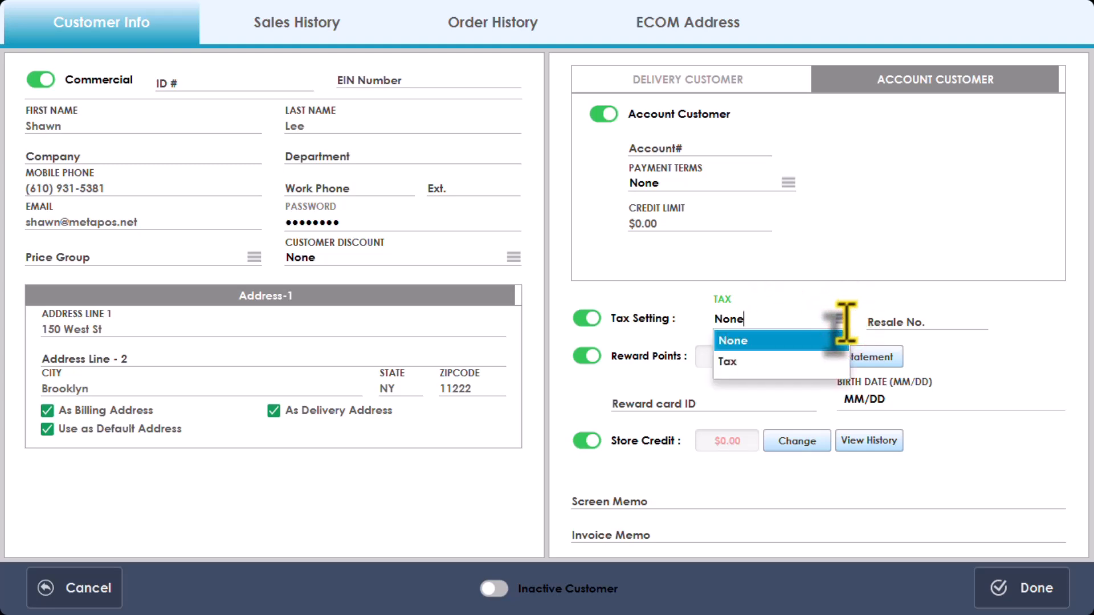
pyautogui.click(777, 362)
# Set the customer's Tax Setting to None again, save the record, and check the tax on the sales screen
pyautogui.click(842, 320)
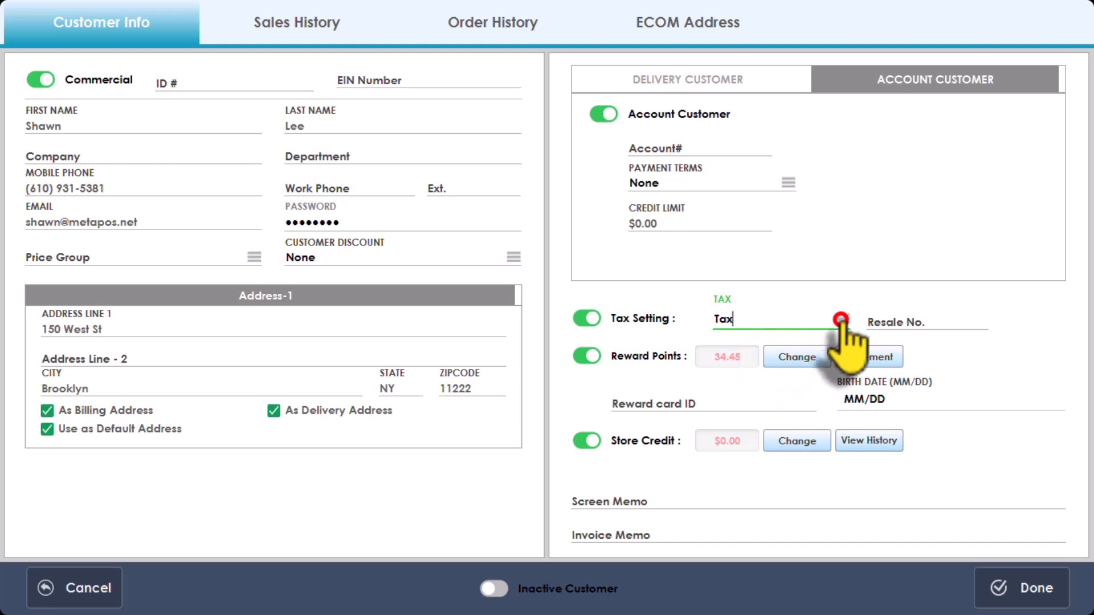
pyautogui.click(797, 345)
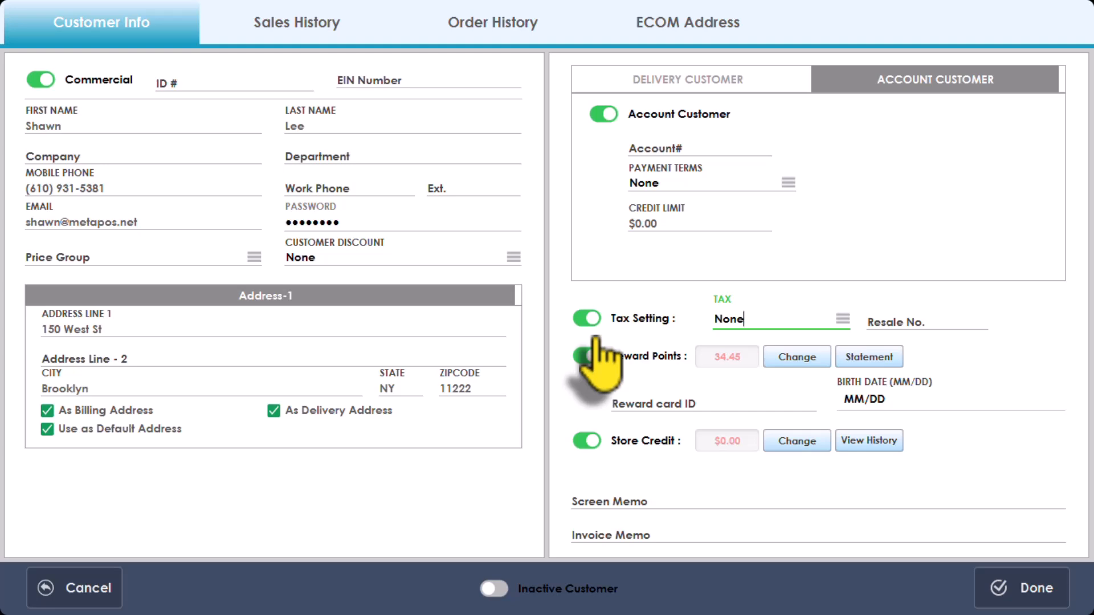
pyautogui.click(1039, 593)
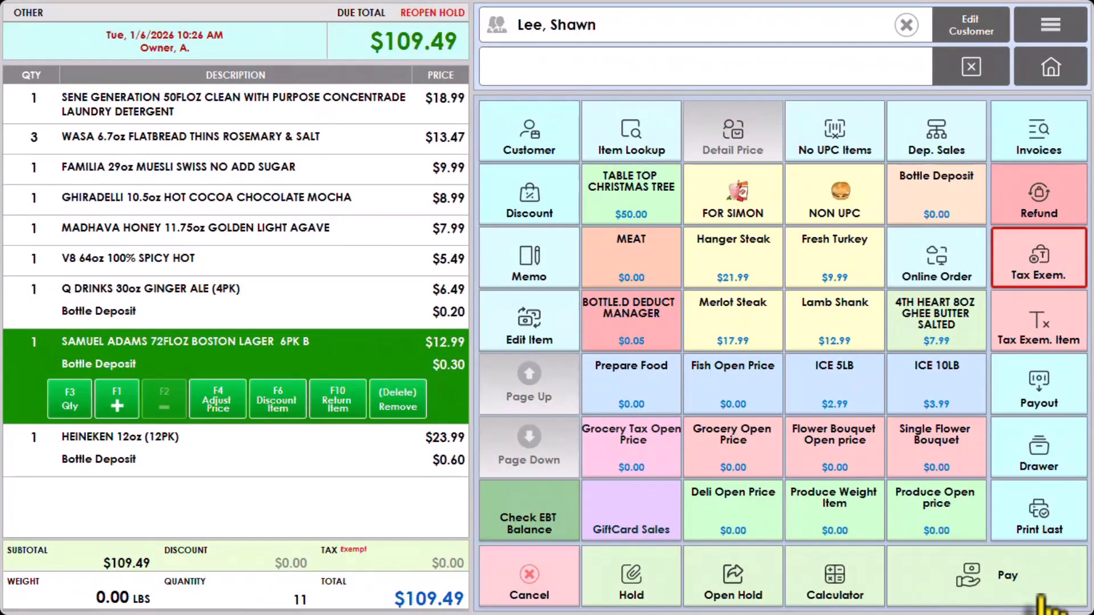
pyautogui.click(378, 550)
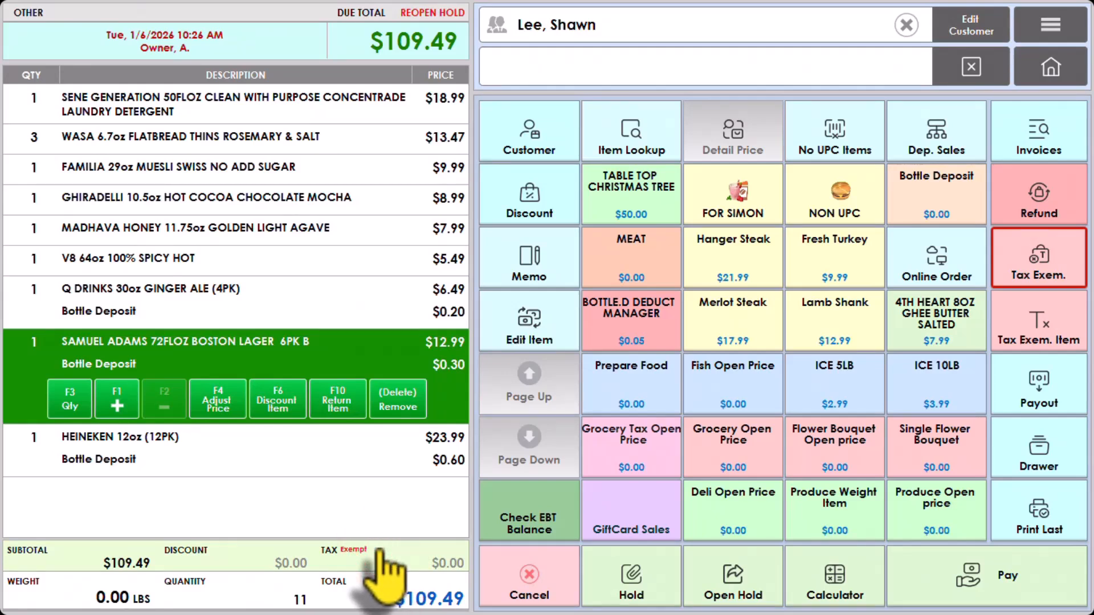